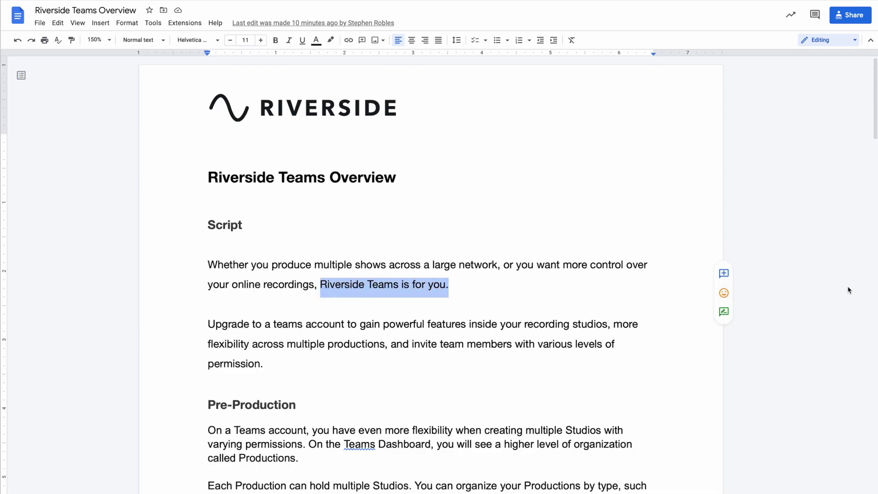
# - Add a margin comment on 'Riverside Teams is for you.', then scroll through the AI 453 note
pyautogui.click(723, 273)
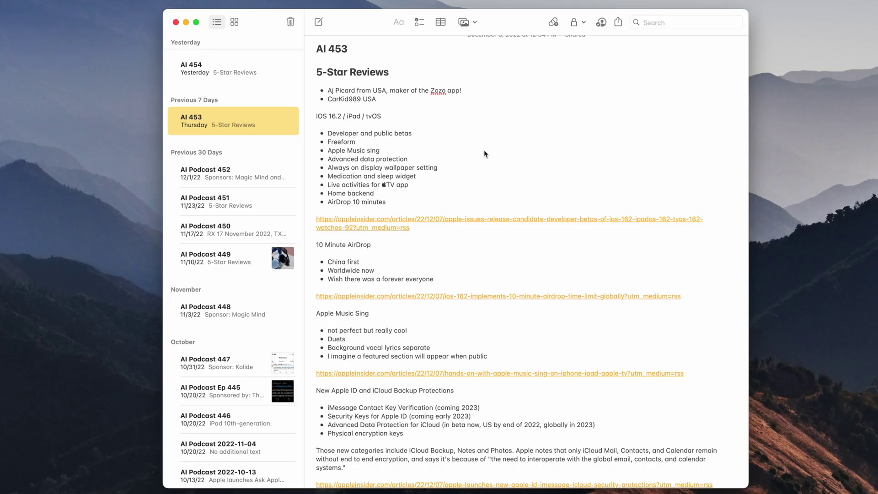
pyautogui.scroll(-5, 484, 149)
pyautogui.scroll(5, 489, 165)
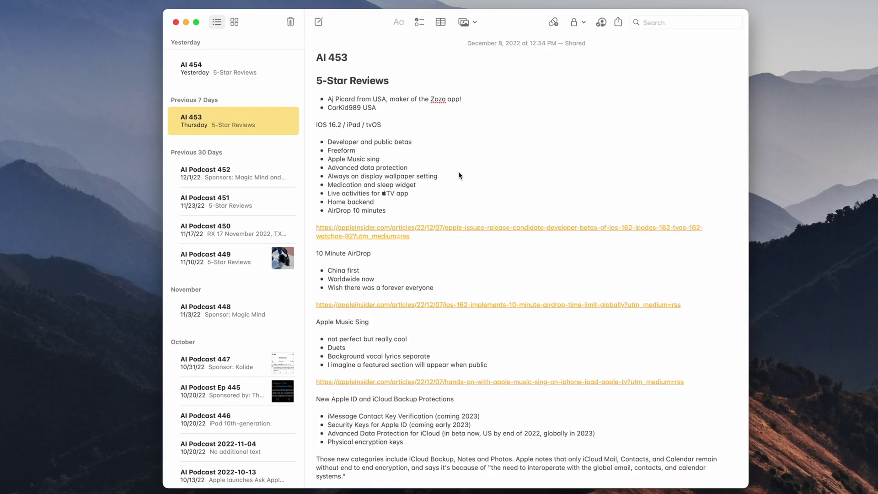
pyautogui.scroll(-5, 460, 175)
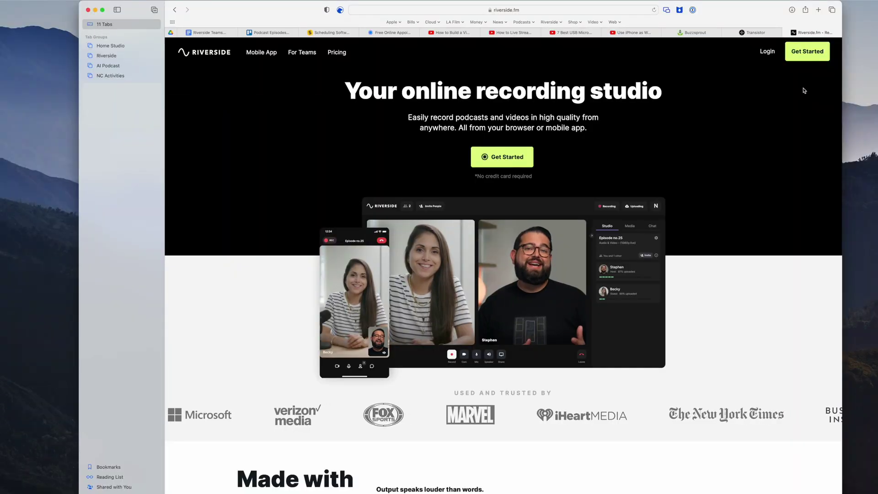
# - Share the riverside.fm homepage link to Notes, saving it into the AI 454 note
pyautogui.click(805, 10)
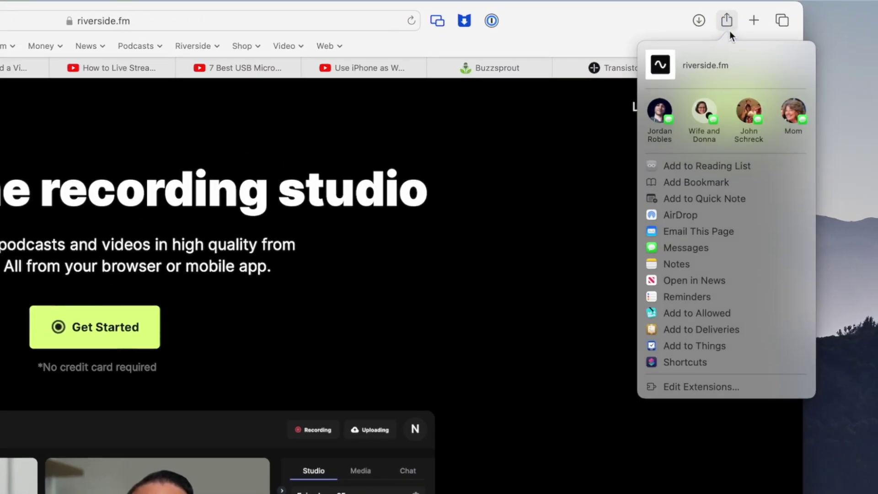
pyautogui.click(731, 266)
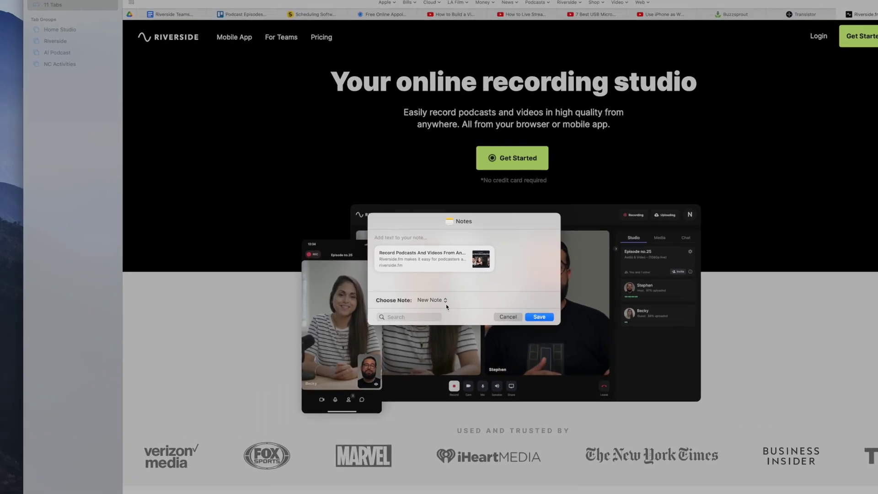
pyautogui.click(443, 280)
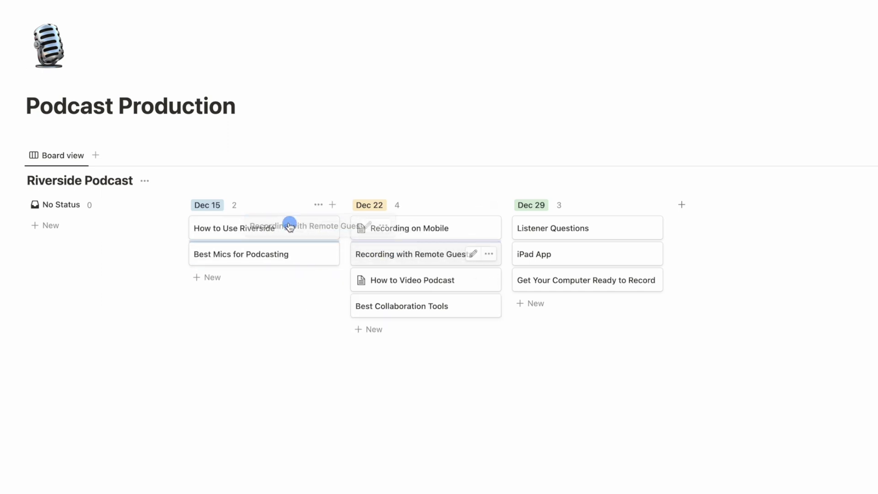
# - Move Recording with Remote Guests to the top of Dec 15 and embed a YouTube link in Recording on Mobile
pyautogui.moveTo(289, 225); pyautogui.dragTo(288, 223)
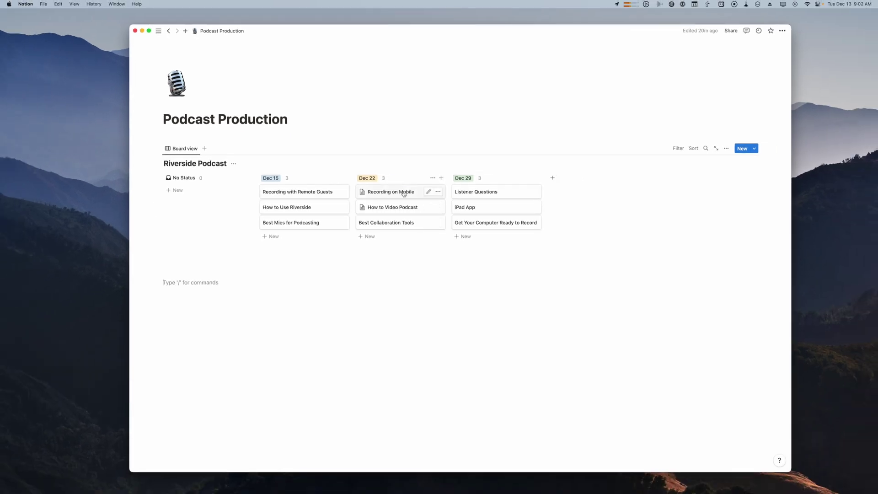
pyautogui.click(404, 193)
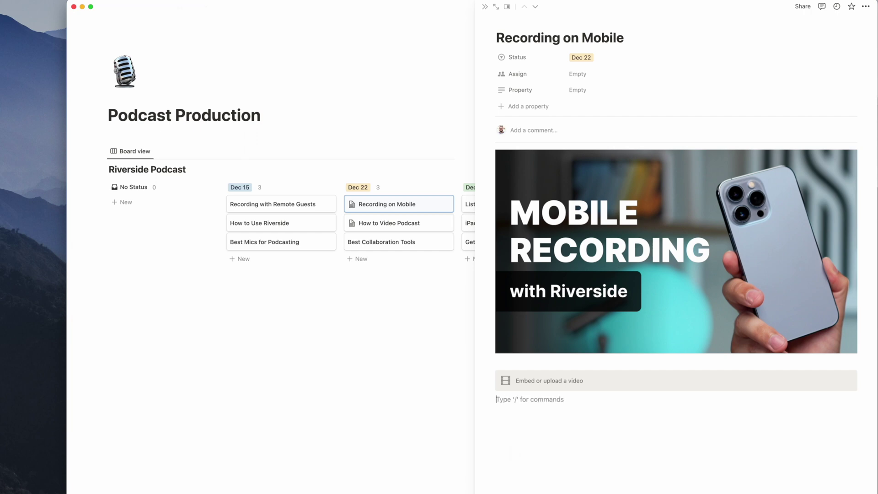
pyautogui.click(608, 380)
pyautogui.write('https://youtu.be/u5JbKGlXsUs')
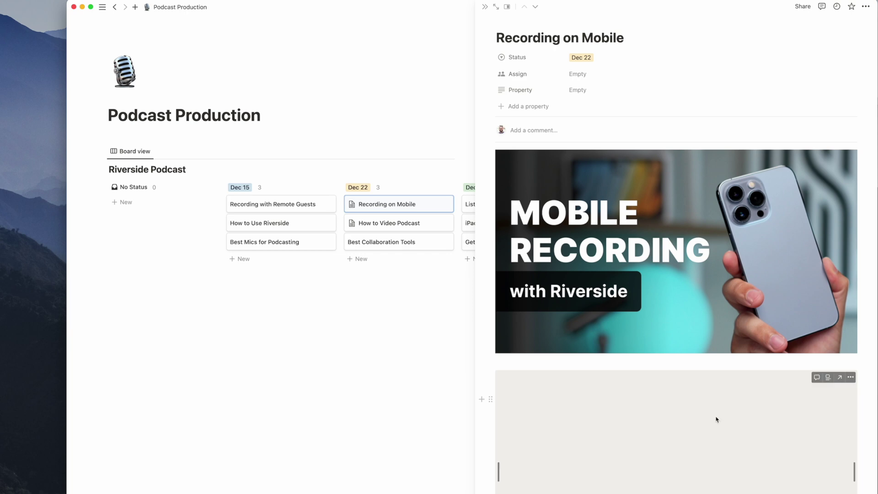
pyautogui.scroll(-5, 673, 393)
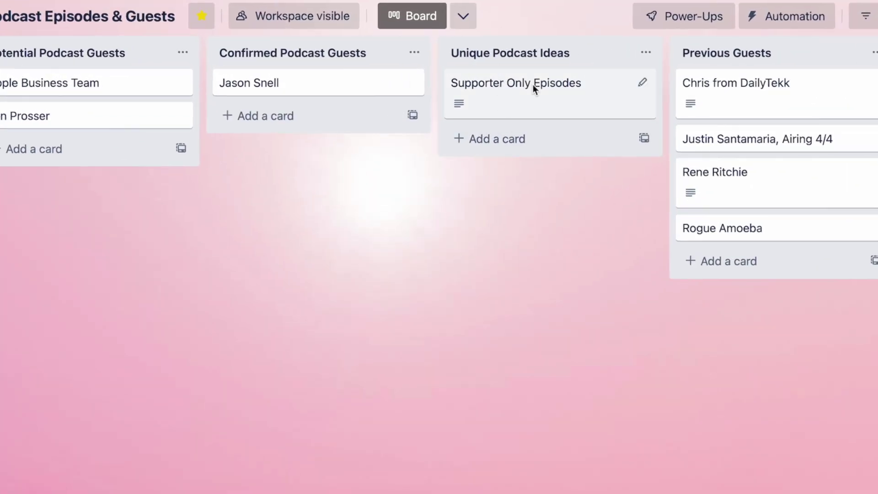
pyautogui.click(533, 86)
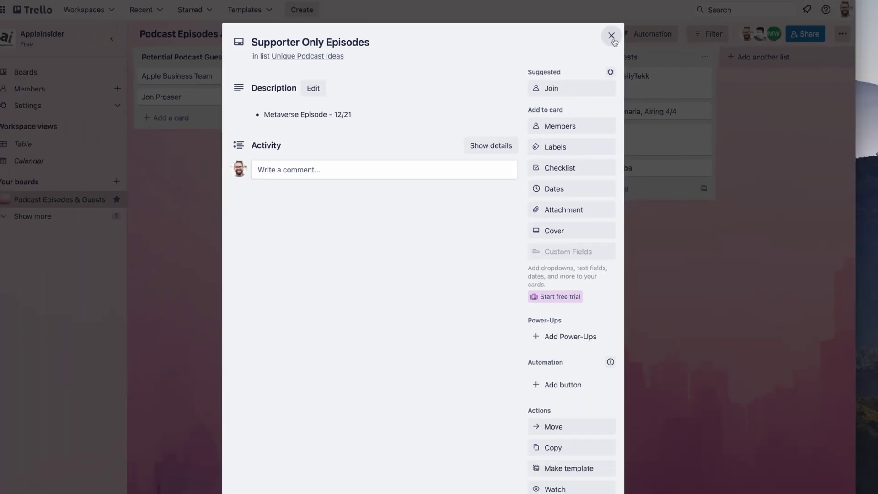
pyautogui.click(730, 21)
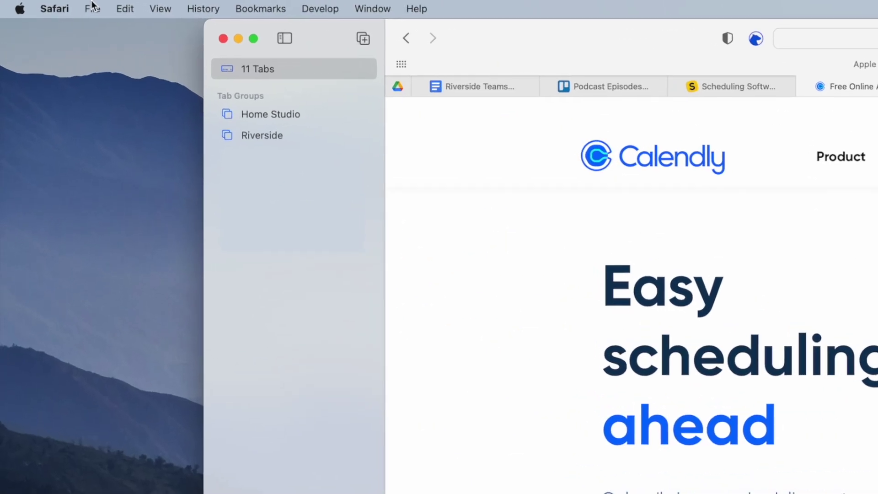
# - Gather all open Safari tabs into a new tab group named 'Podcast 12/15'
pyautogui.click(42, 5)
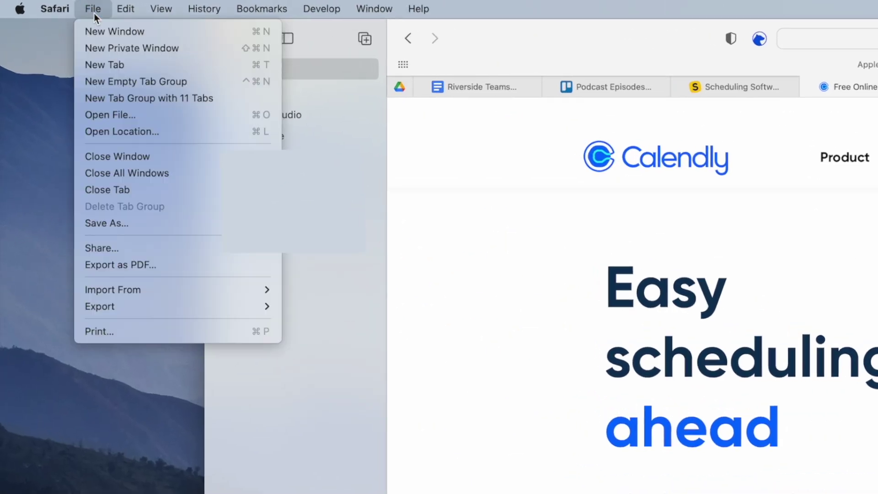
pyautogui.click(105, 104)
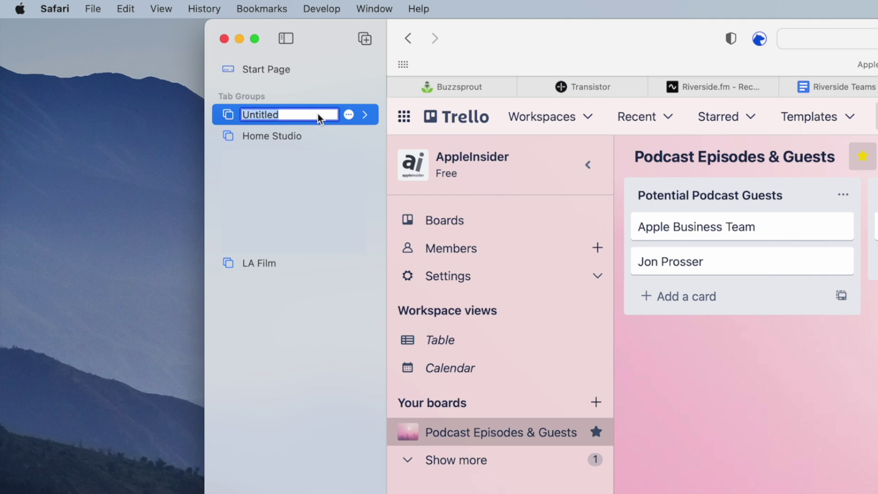
pyautogui.write('Podcast 12/')
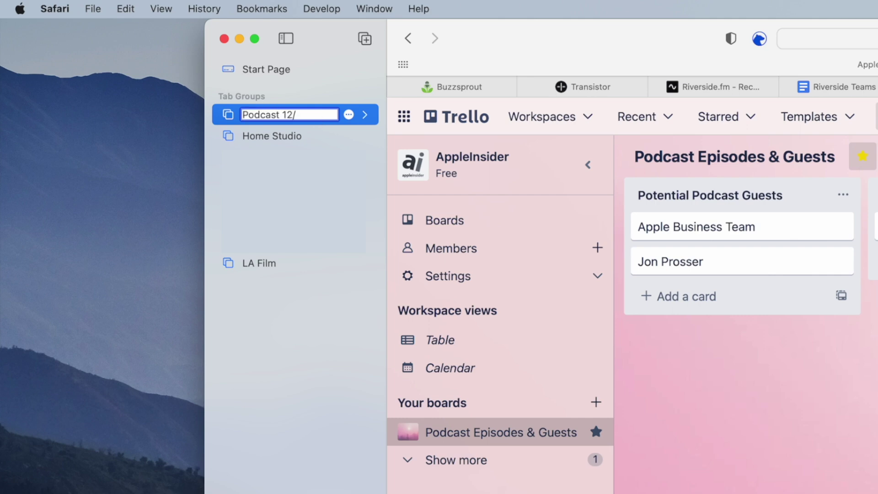
pyautogui.write('15')
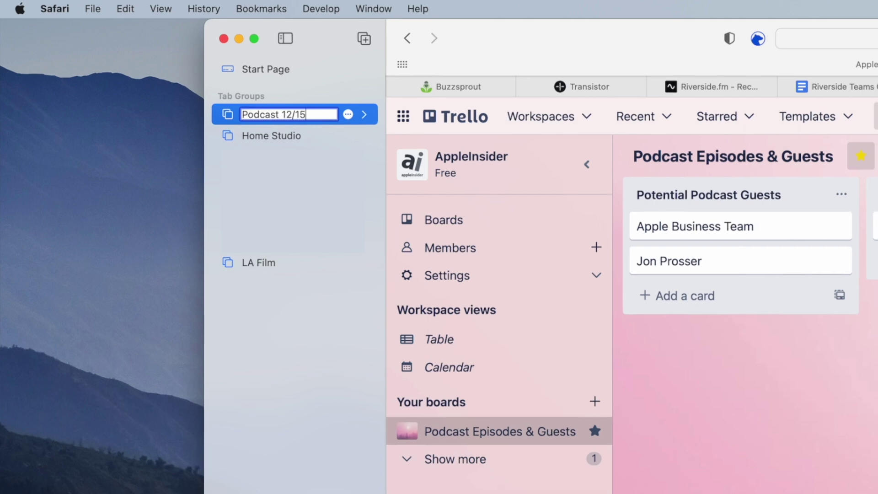
pyautogui.press('Return')
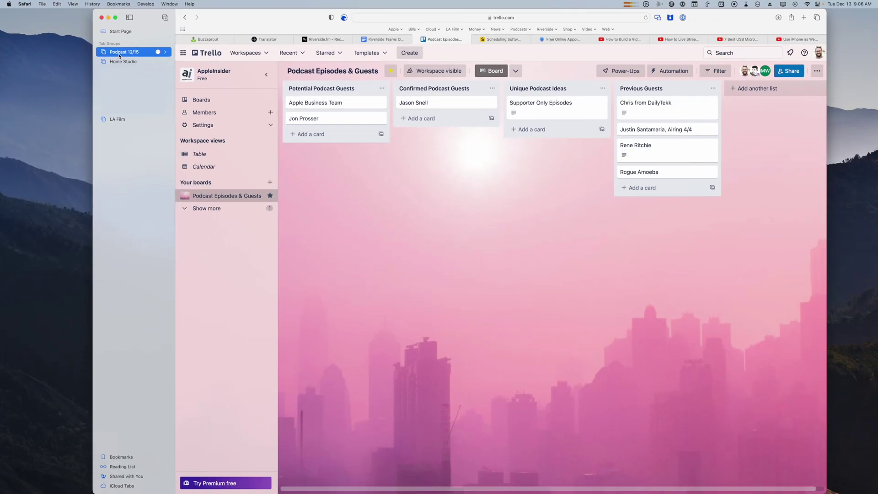
# - Reopen the Podcast 12/15 tab group and choose Share Tab Group from its options
pyautogui.click(121, 33)
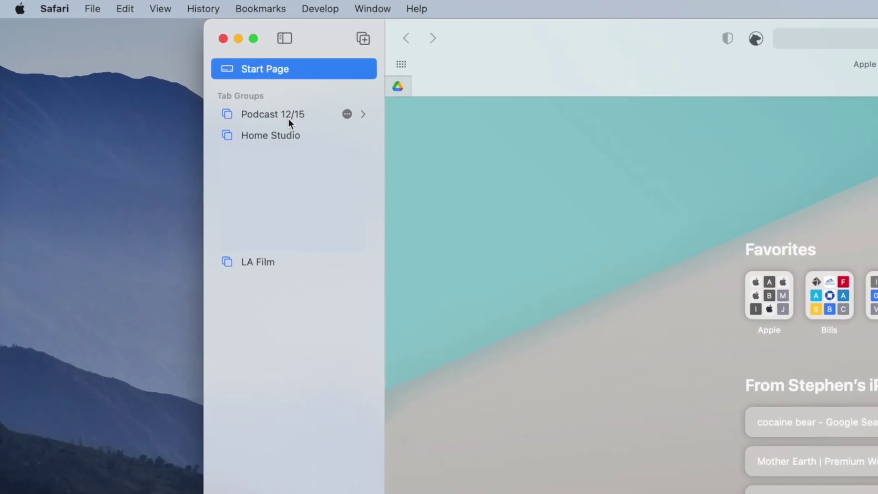
pyautogui.click(132, 55)
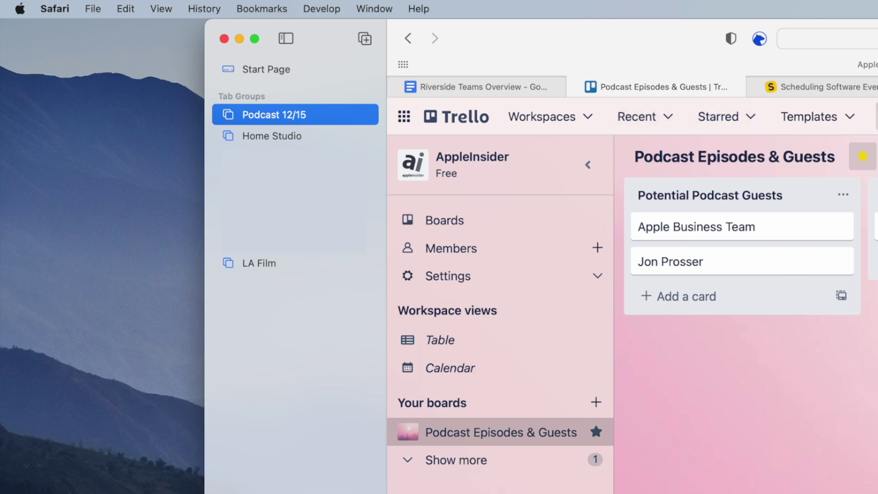
pyautogui.click(349, 115)
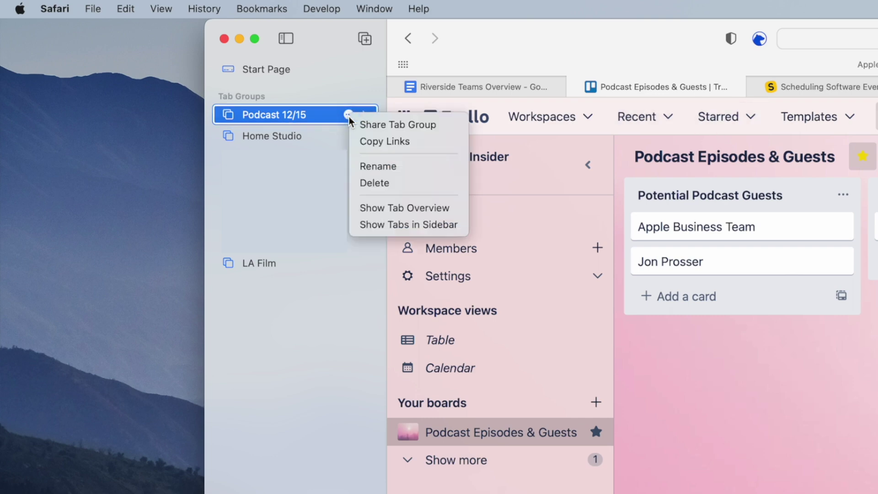
pyautogui.click(410, 122)
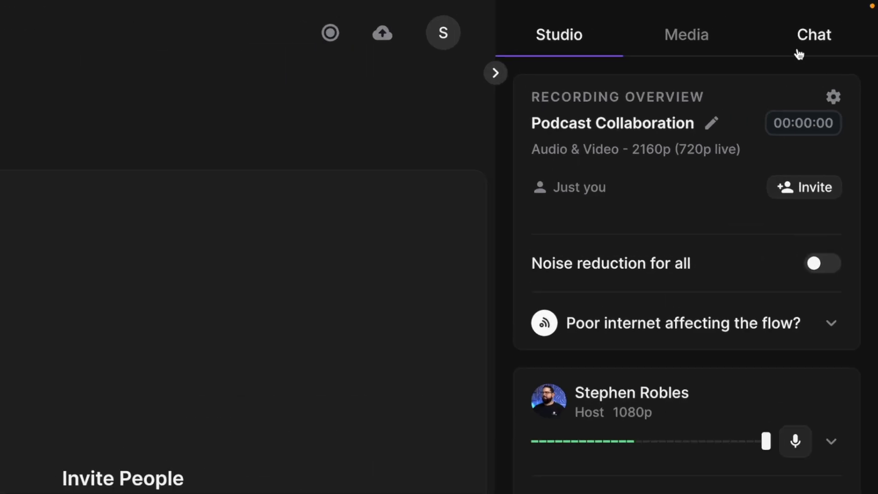
# - Open the Chat tab in the studio side panel to read the messages
pyautogui.click(841, 20)
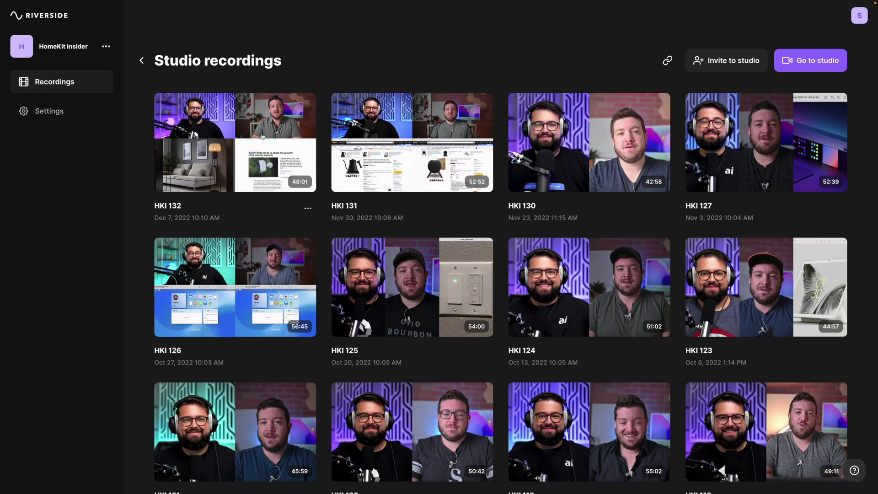
# - Open the HKI 132 recording and check the High quality download formats for a participant track
pyautogui.click(257, 142)
pyautogui.scroll(-4, 556, 189)
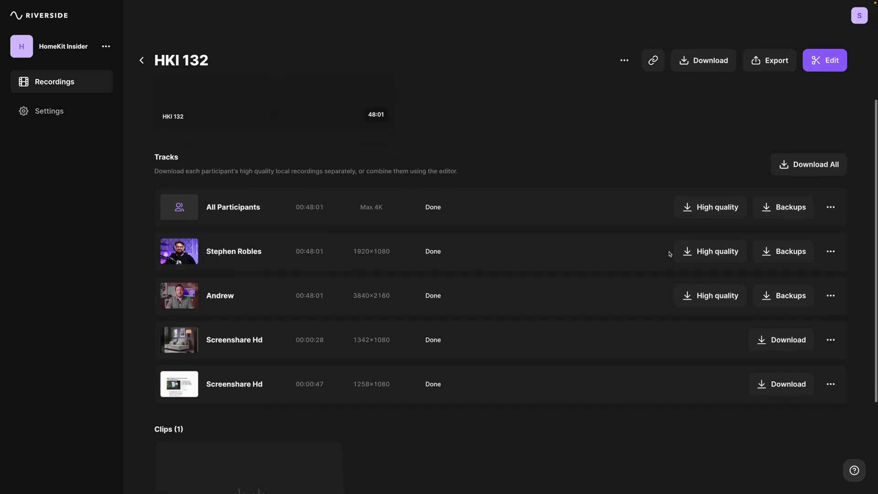
pyautogui.click(708, 251)
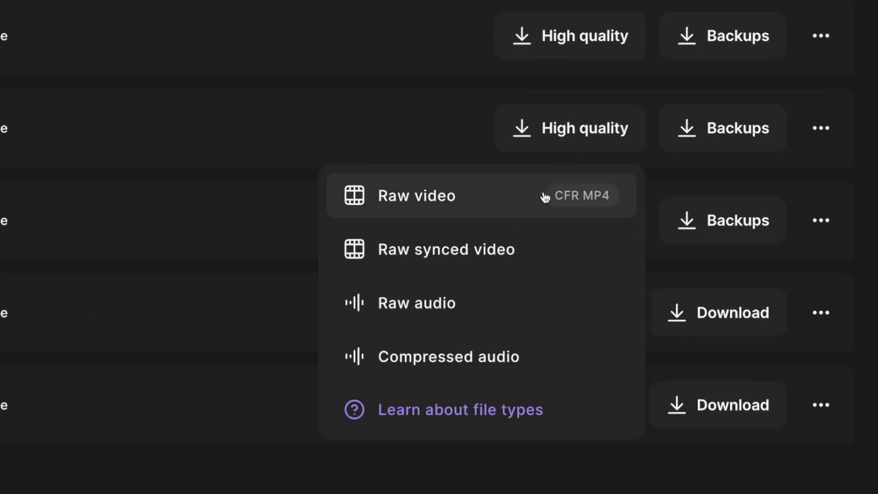
pyautogui.scroll(5, 620, 123)
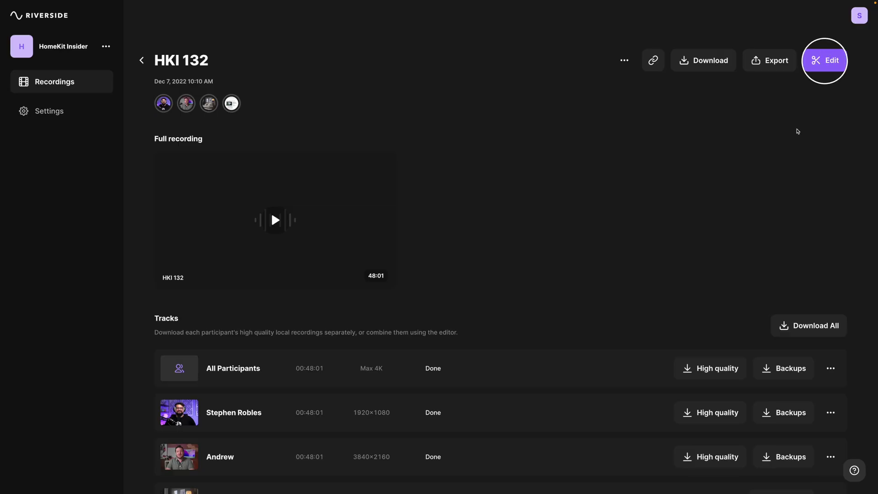
# - Create a 16:9 full-length clip from HKI 132 and set its export quality to 2160p 4K
pyautogui.click(824, 61)
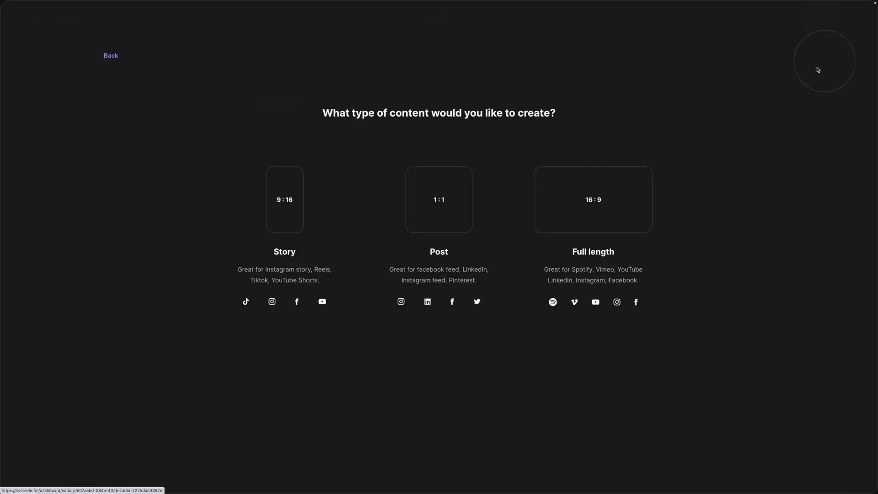
pyautogui.click(578, 179)
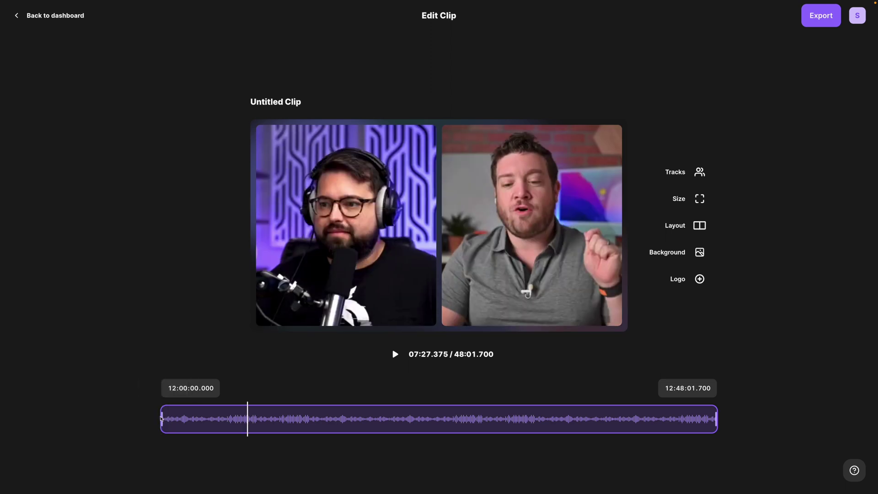
pyautogui.click(819, 16)
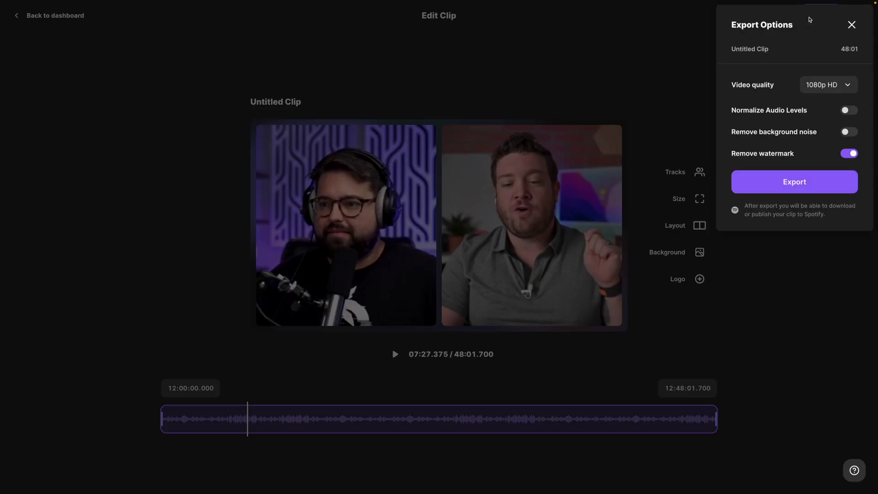
pyautogui.click(810, 86)
pyautogui.click(796, 243)
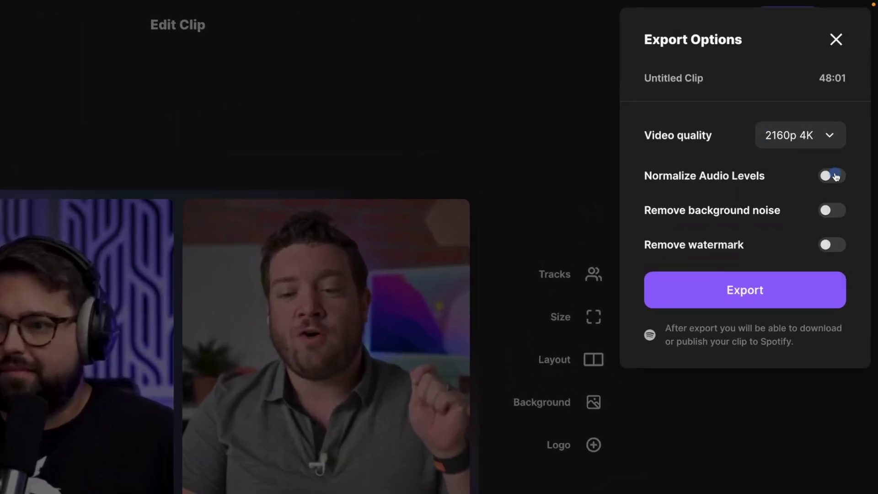
pyautogui.click(808, 429)
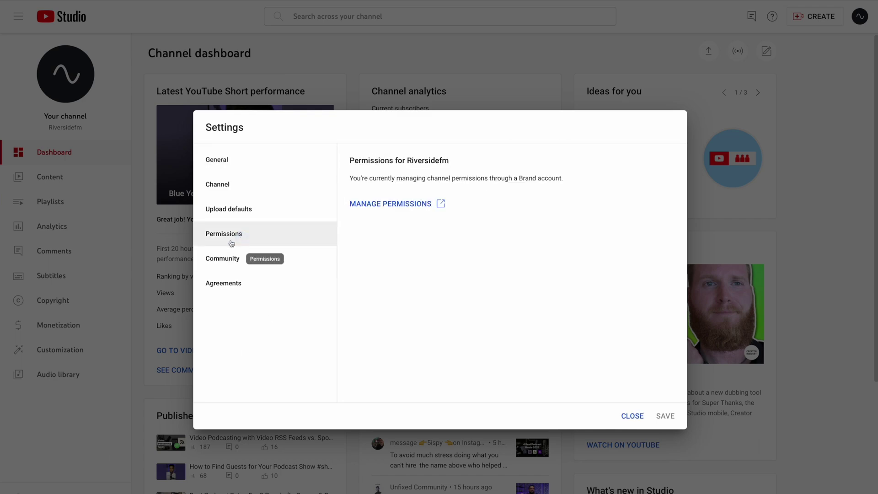
# - Open Manage Permissions to reach the Riversidefm Brand Account details page
pyautogui.click(366, 205)
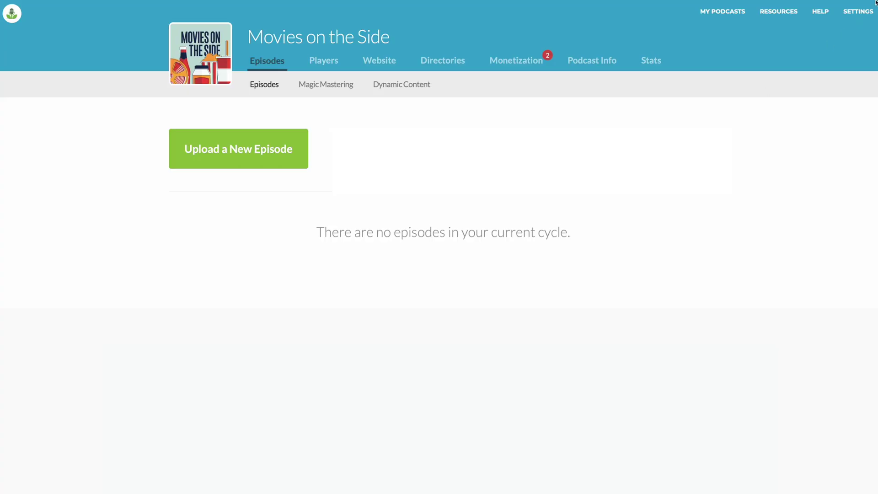
# - Go to Movies on the Side's Team Members settings and open the Add a Team Member form
pyautogui.click(858, 11)
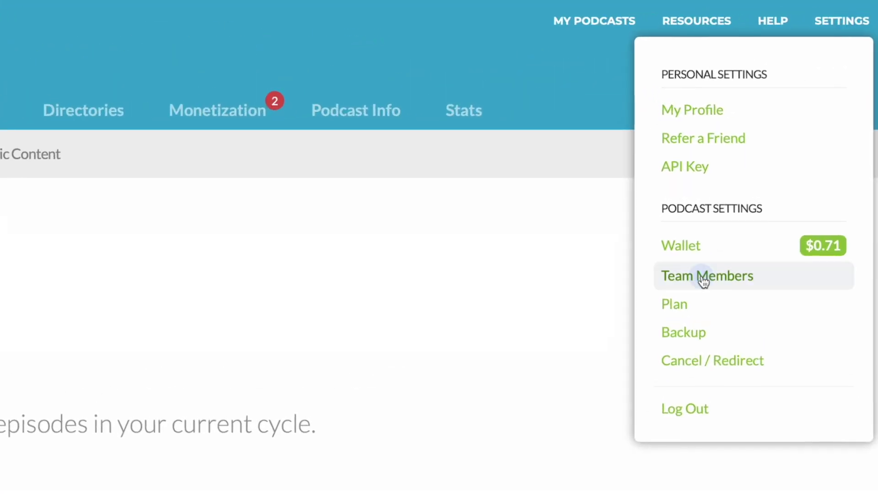
pyautogui.click(703, 277)
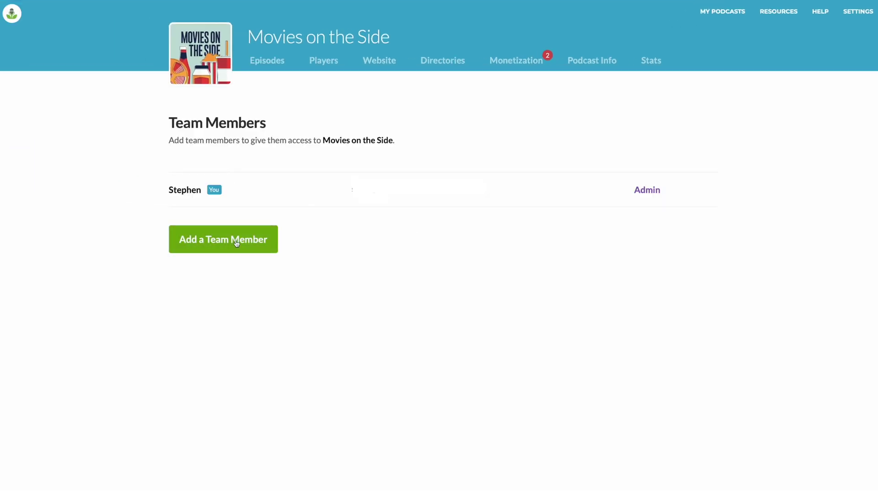
pyautogui.click(236, 243)
pyautogui.scroll(-4, 337, 274)
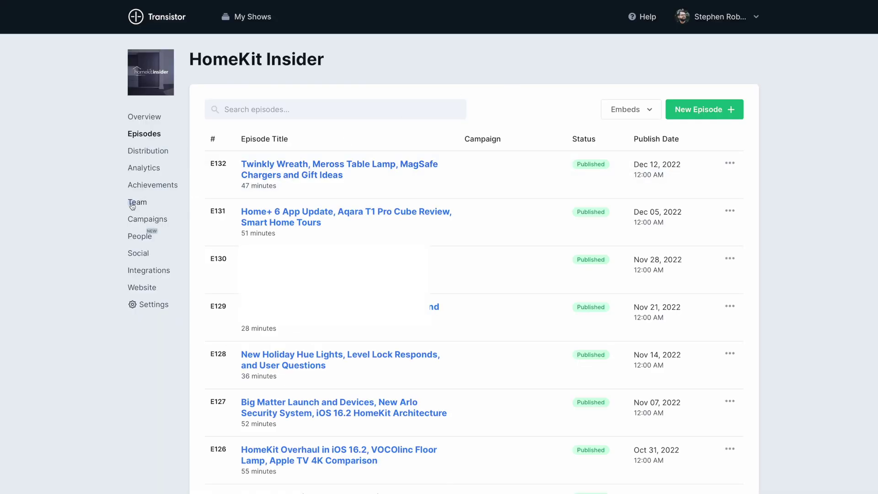
# - Open the HomeKit Insider Team page from the show sidebar
pyautogui.click(132, 204)
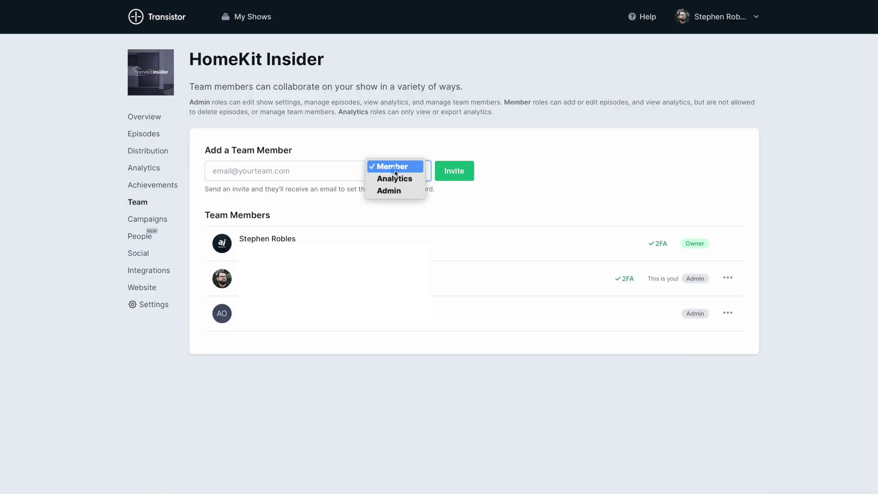